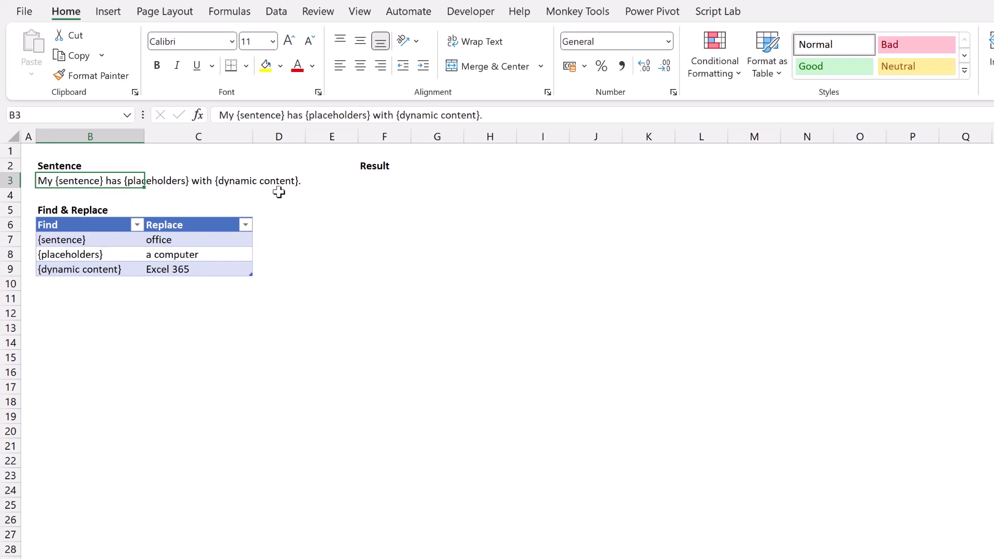
Review the placeholder table: {sentence} → office, {placeholders} → a computer, and {dynamic content}.
left_click(85, 238)
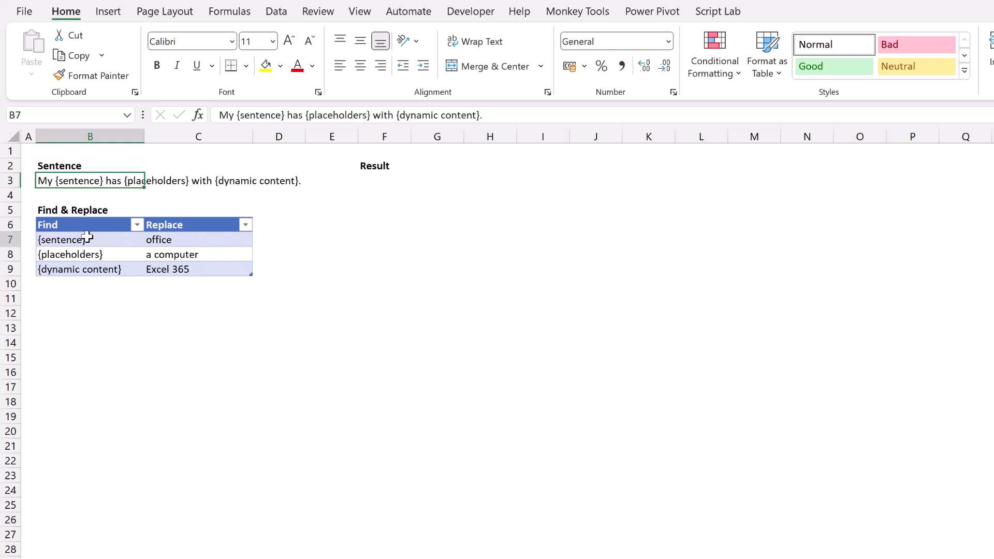
left_click(164, 239)
left_click(104, 253)
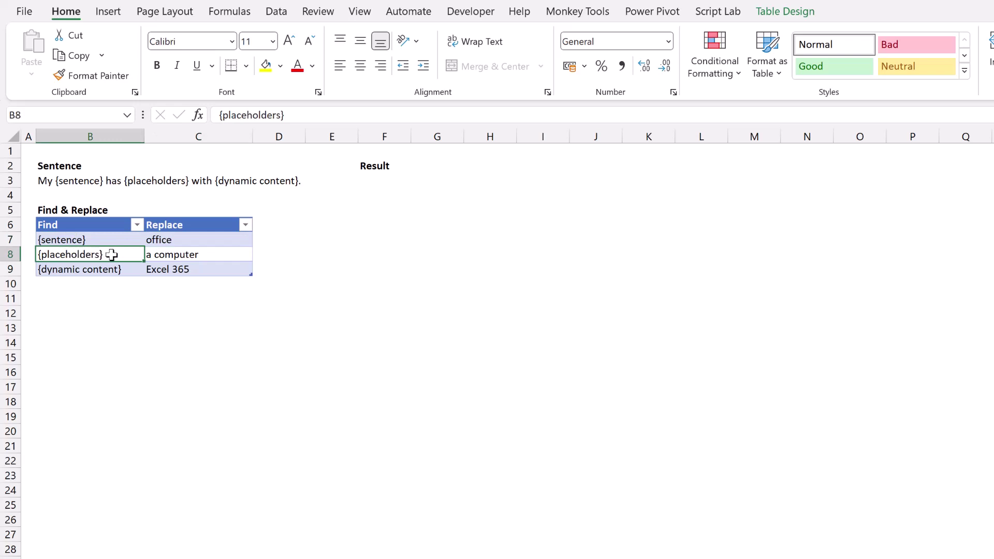
left_click(162, 254)
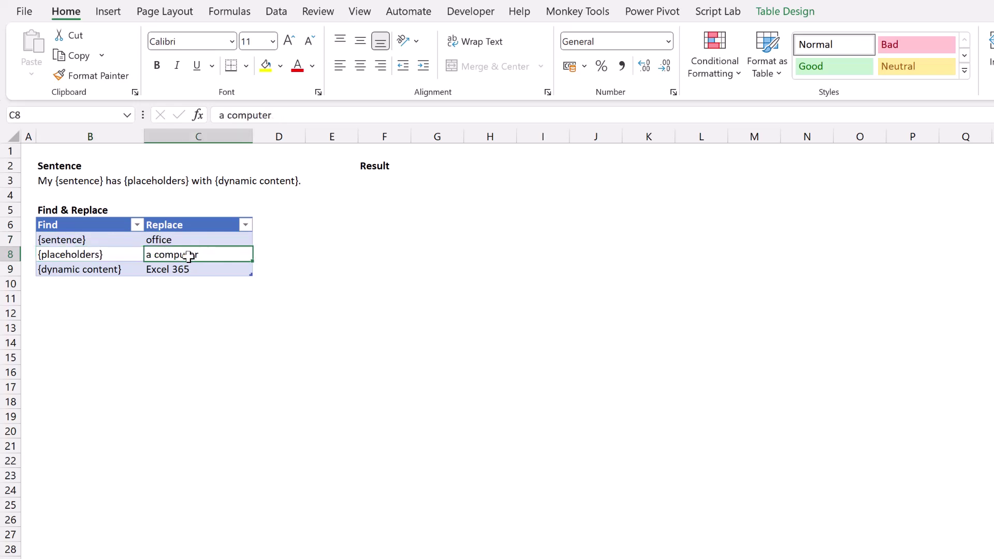
left_click(104, 269)
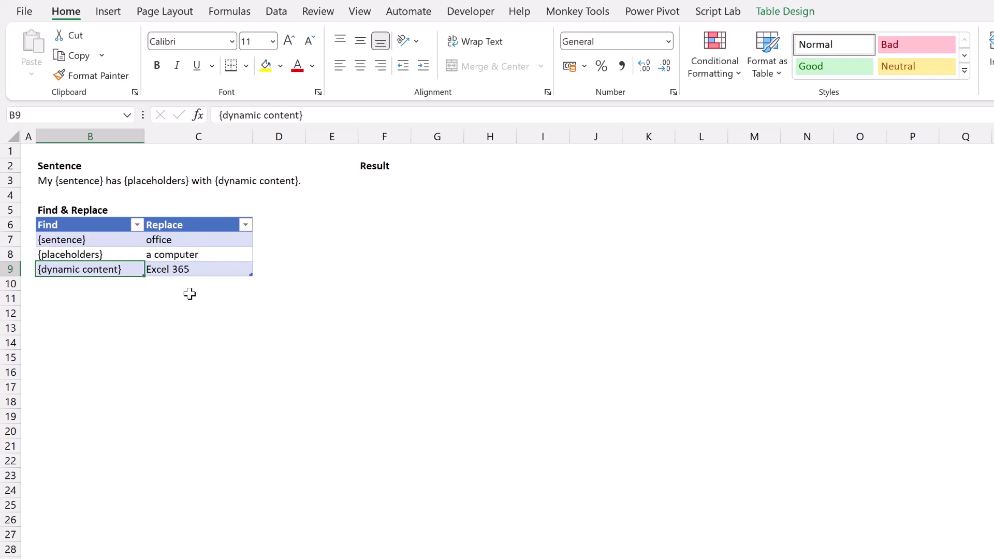
Enter =SUBSTITUTE(B3,B7,C7) in F3 to replace {sentence} with office.
left_click(369, 182)
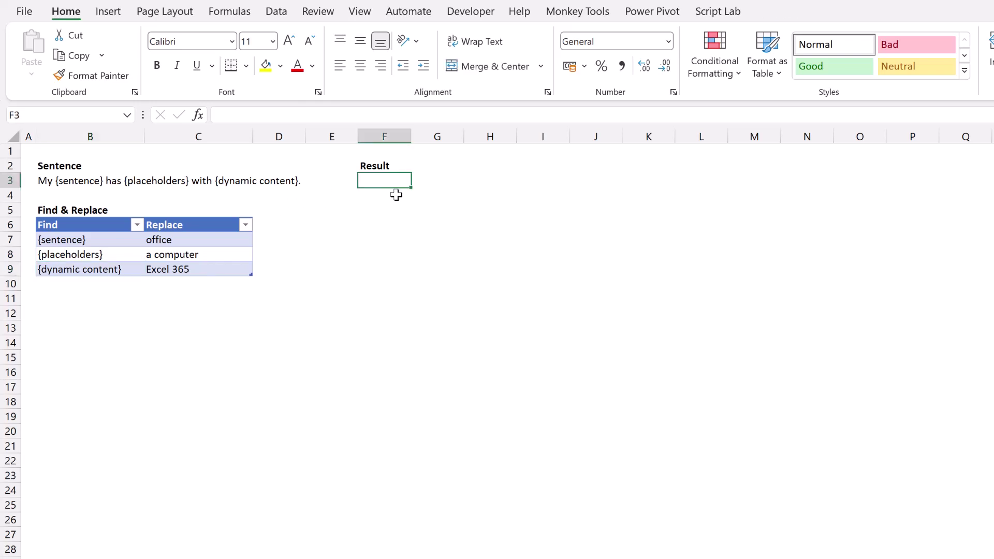
type("=SUB")
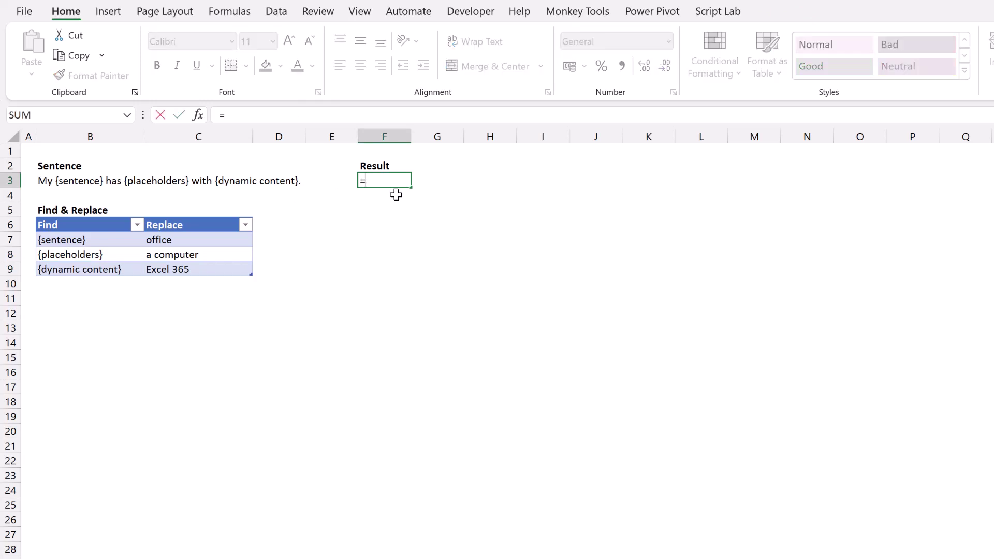
double_click(396, 196)
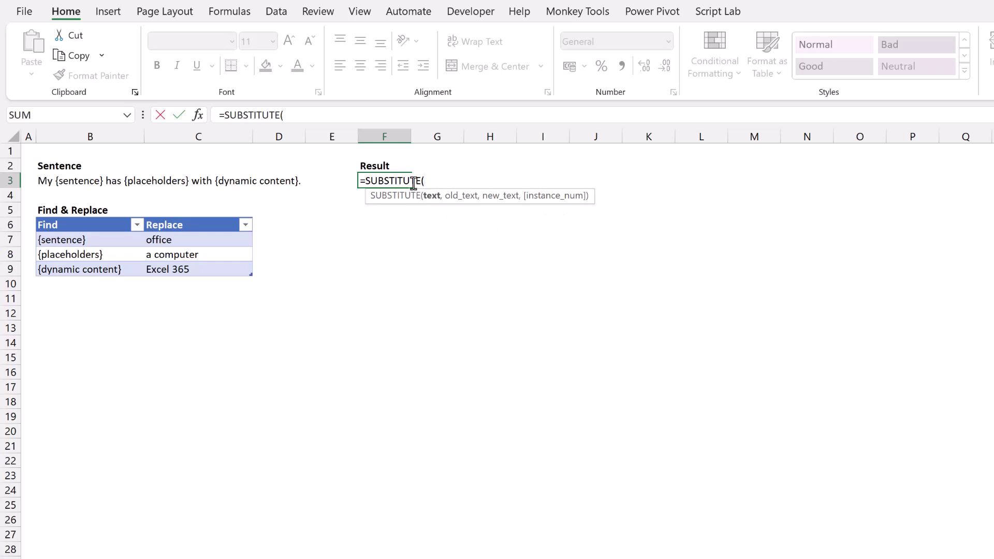
left_click(67, 180)
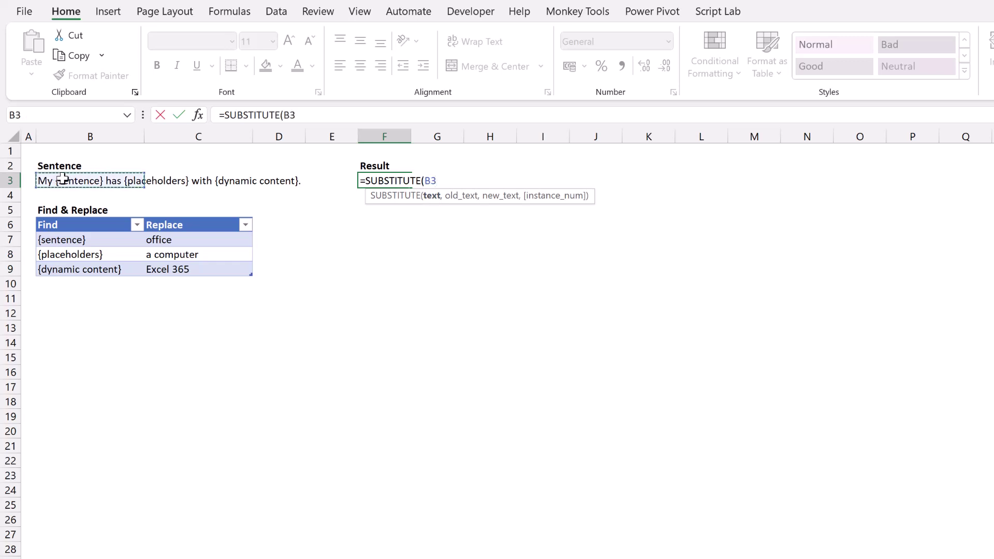
type(",")
left_click(65, 240)
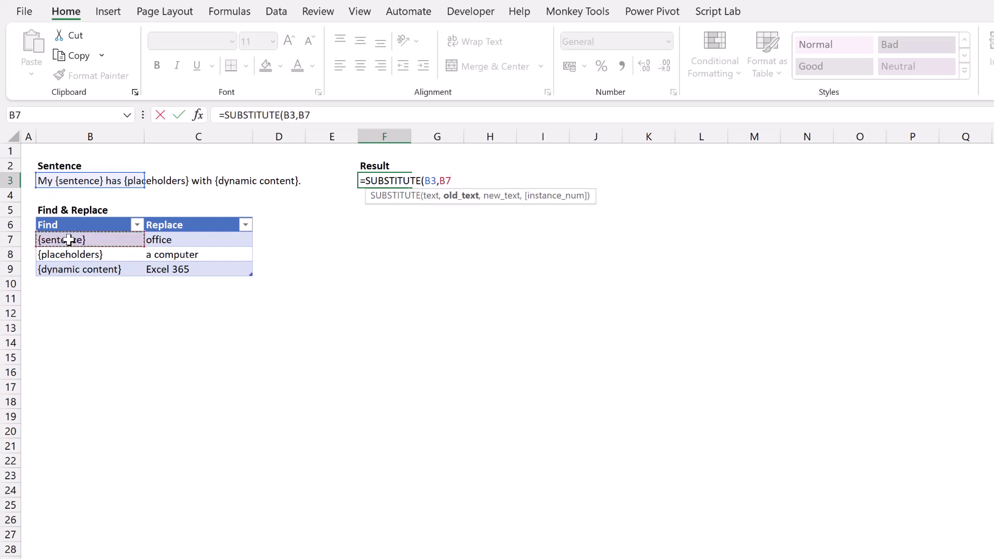
type(",")
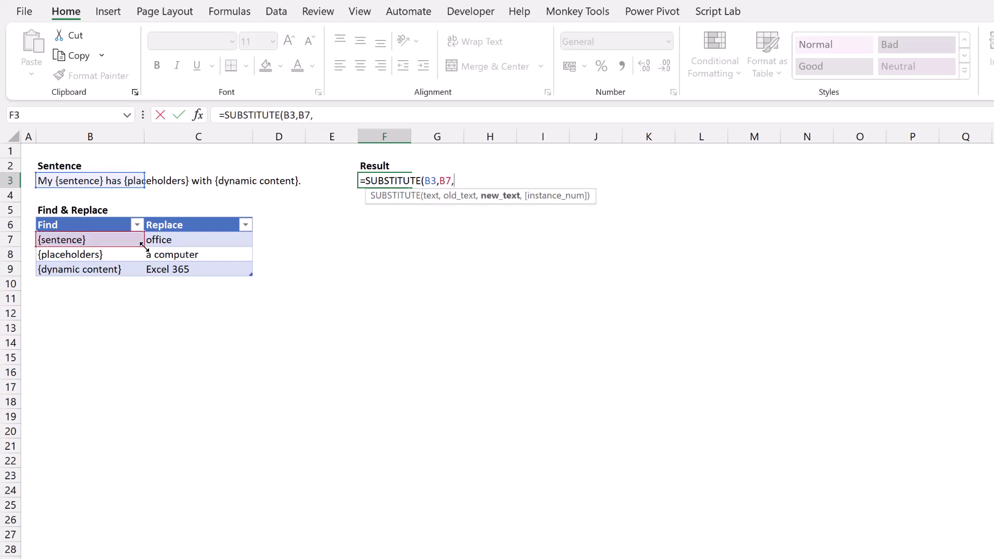
left_click(177, 240)
type(")")
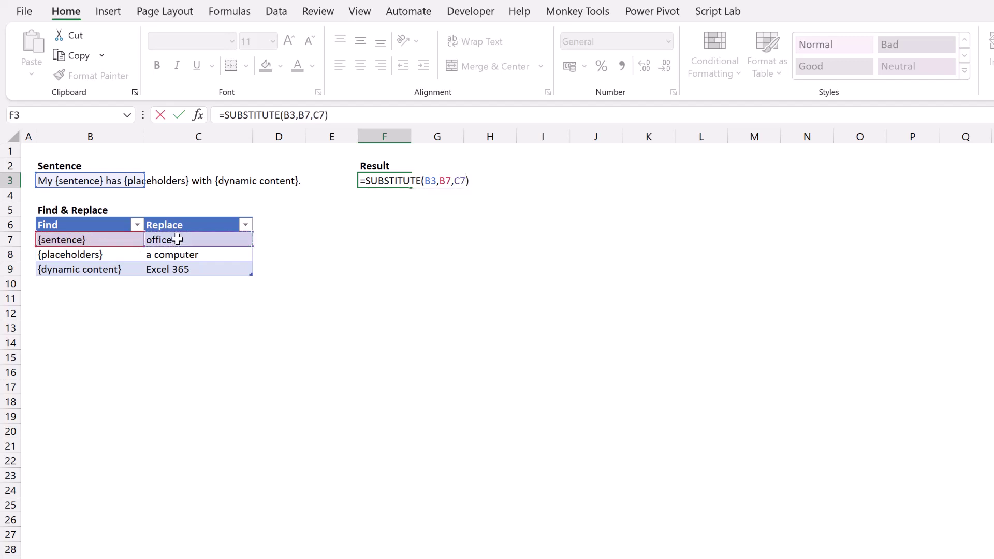
key("Return")
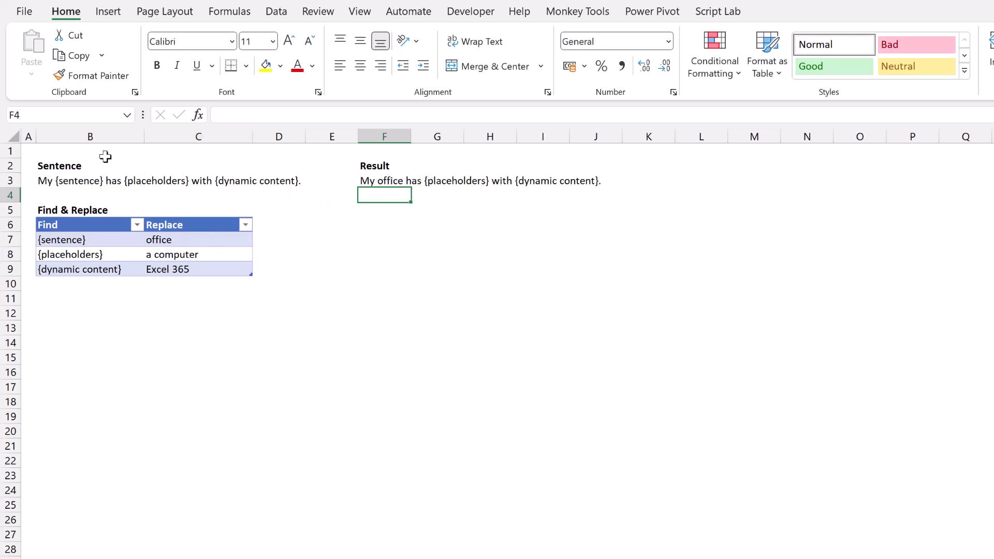
Replace C7 in F3's formula with OFFSET(B7,0,1), accepting the suggested correction.
left_click(384, 179)
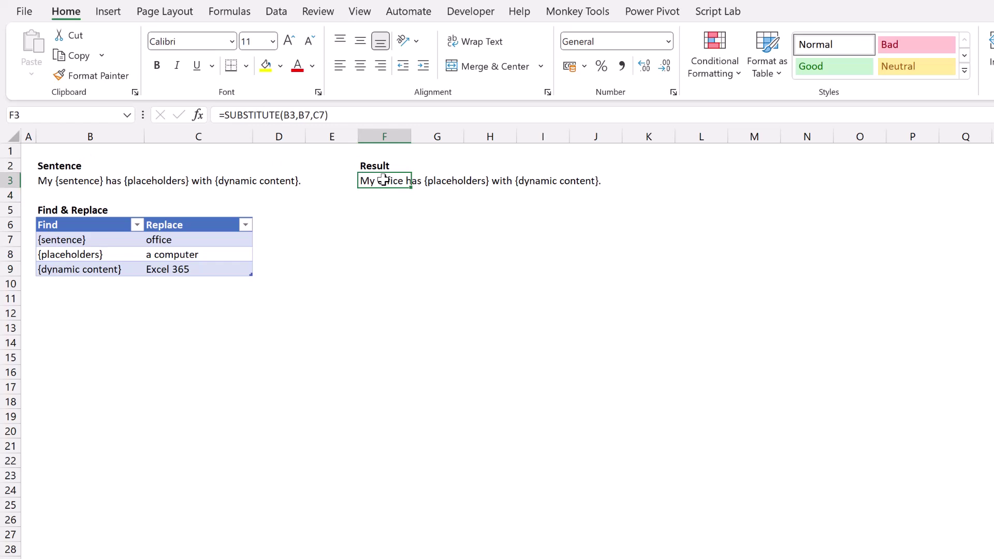
left_click(344, 120)
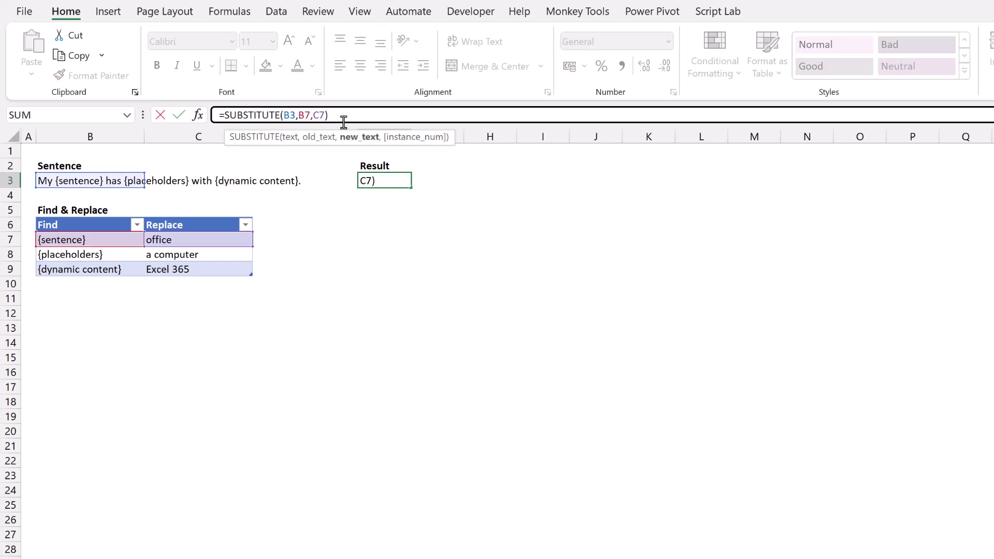
key("BackSpace")
key("BackSpace")
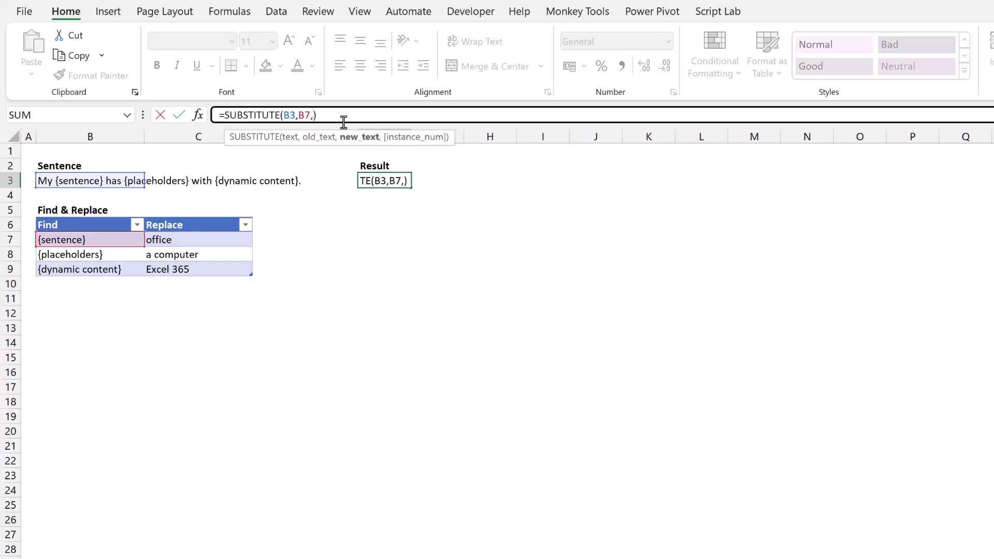
type("OFFSET(")
left_click(113, 236)
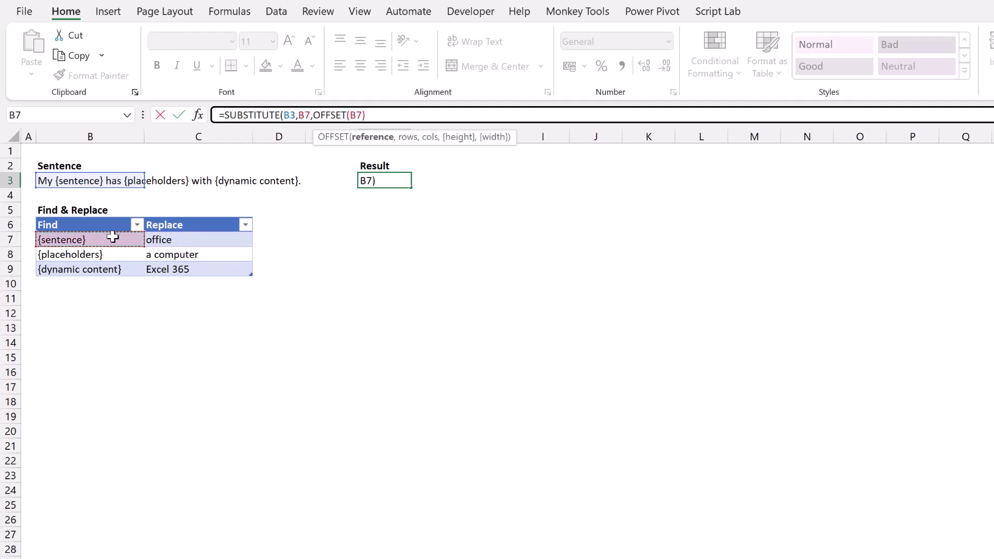
type(",0")
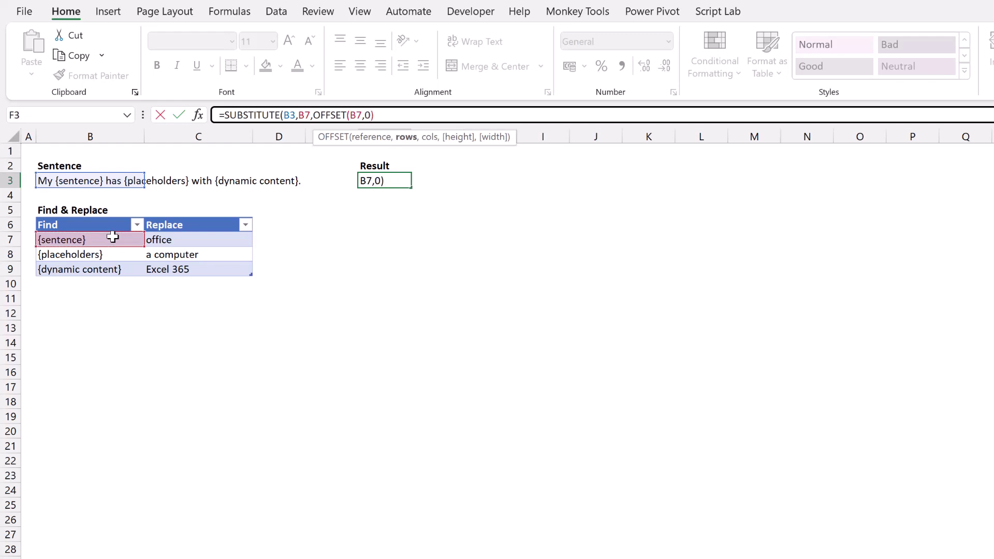
type(",1")
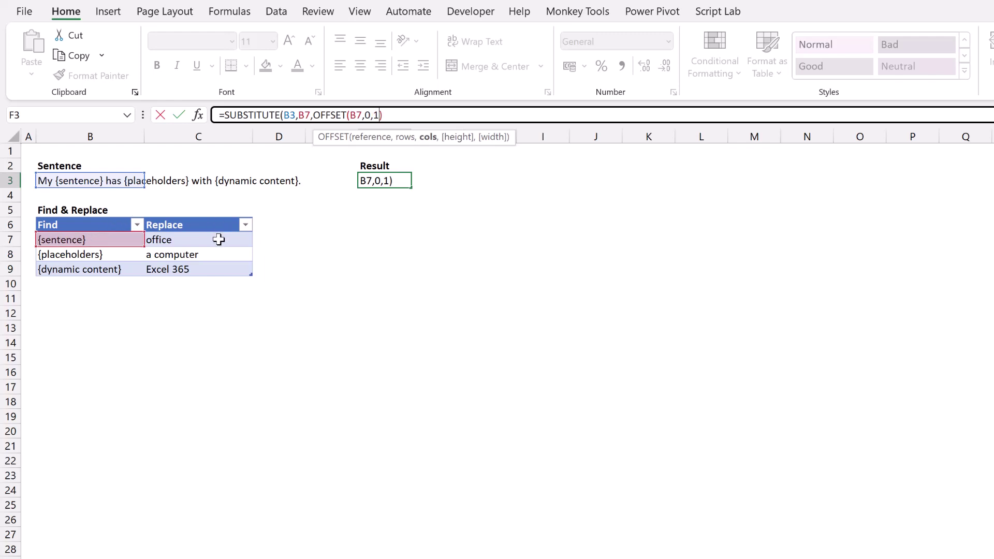
key("Return")
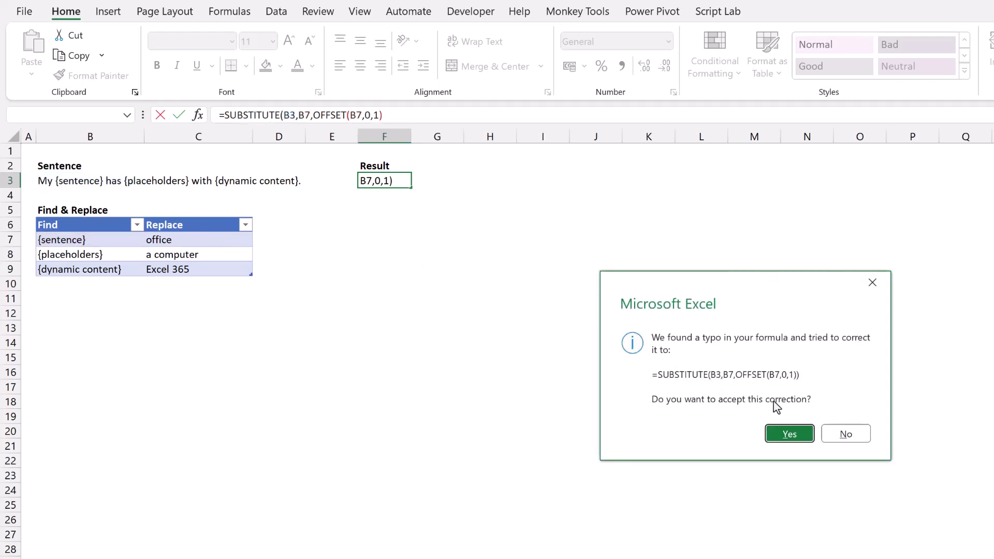
left_click(790, 434)
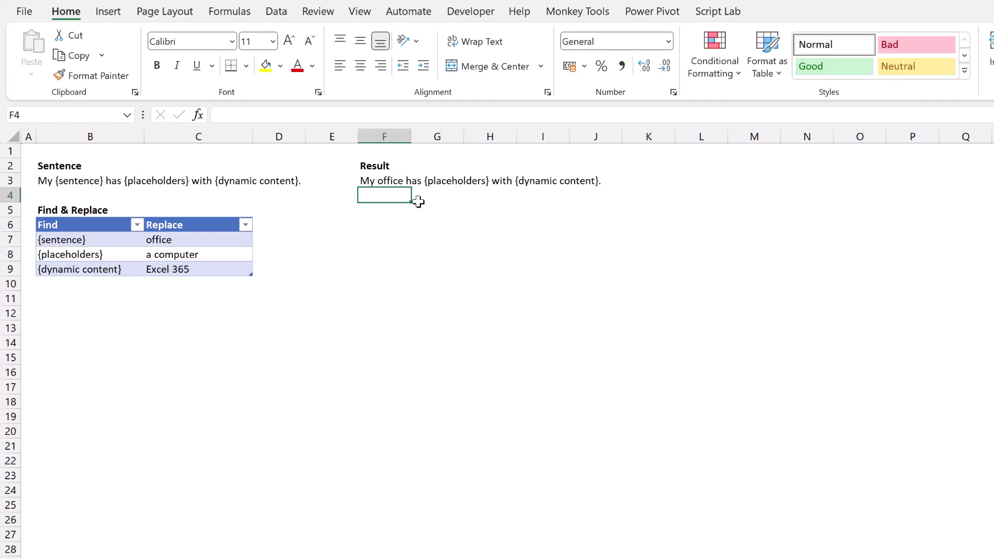
left_click(403, 179)
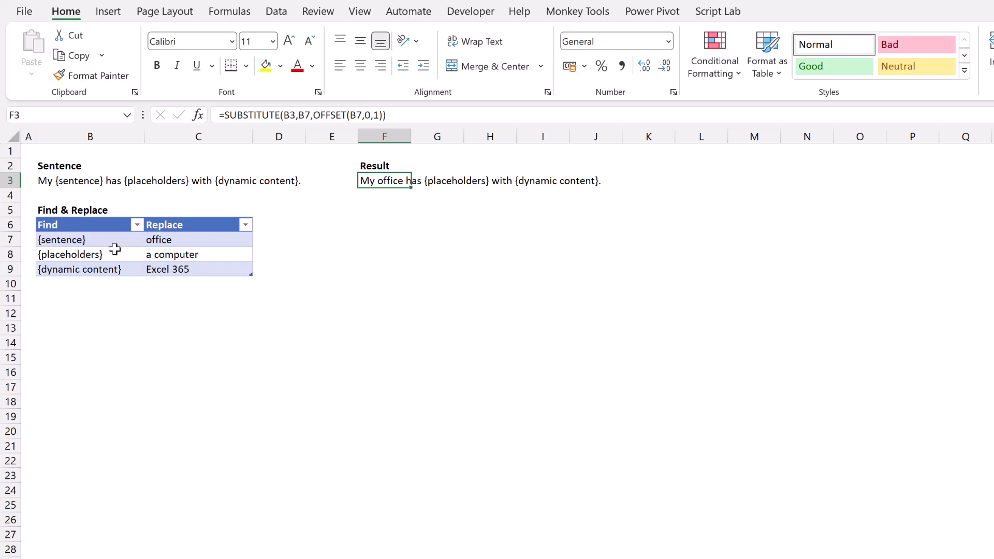
left_click(84, 238)
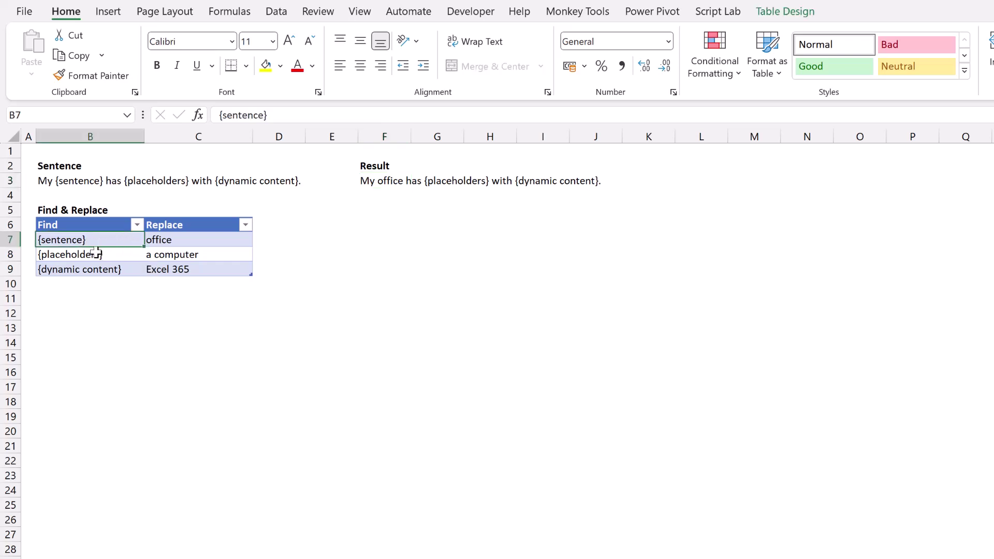
left_click(102, 256)
left_click(155, 255)
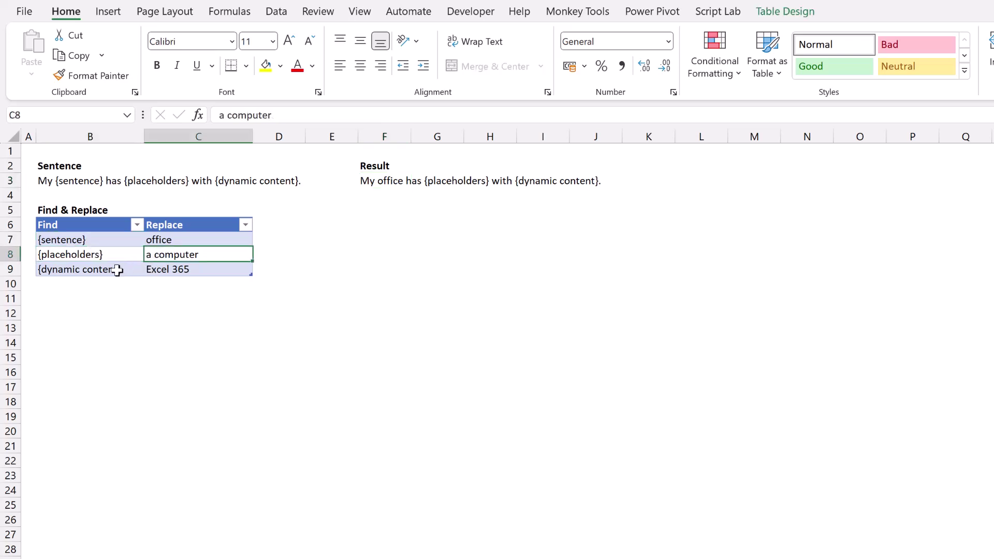
left_click(117, 268)
left_click(173, 269)
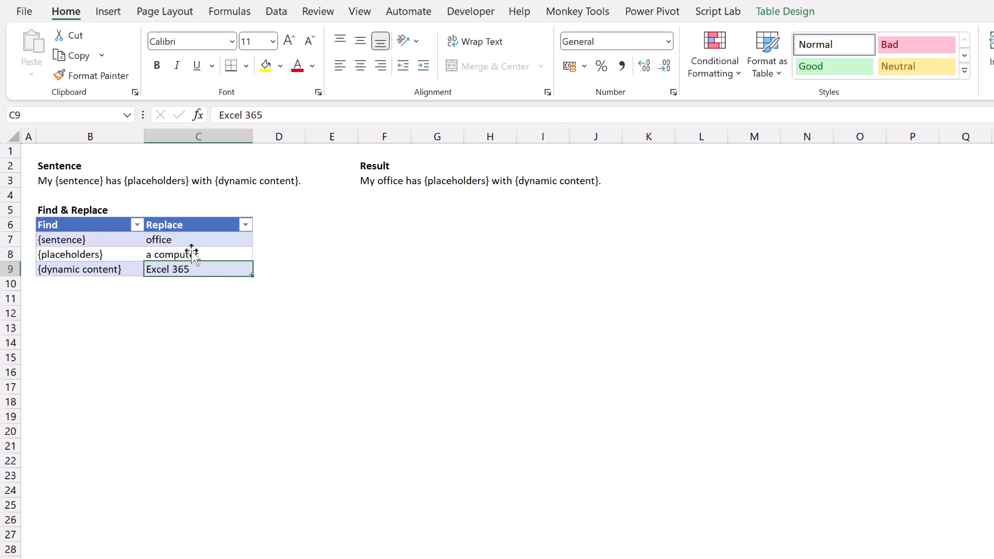
Prefix F3's formula with REDUCE(B3,FindReplace[Find], ahead of the SUBSTITUTE part.
left_click(389, 182)
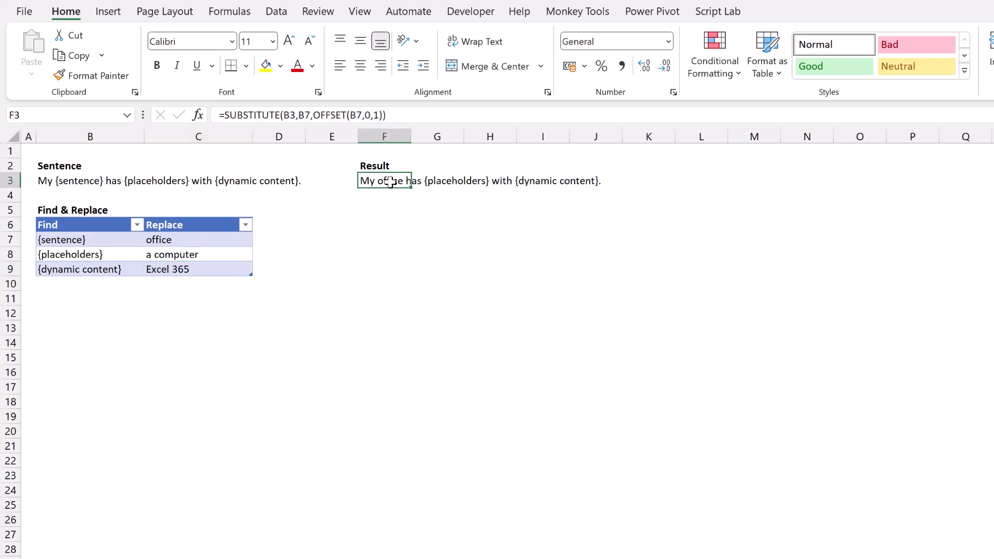
left_click(254, 119)
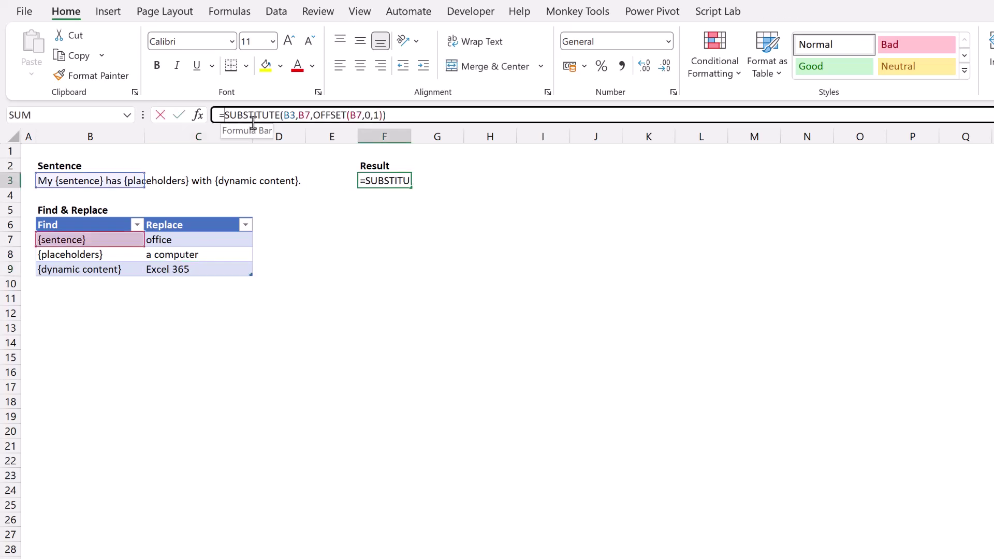
type("RE")
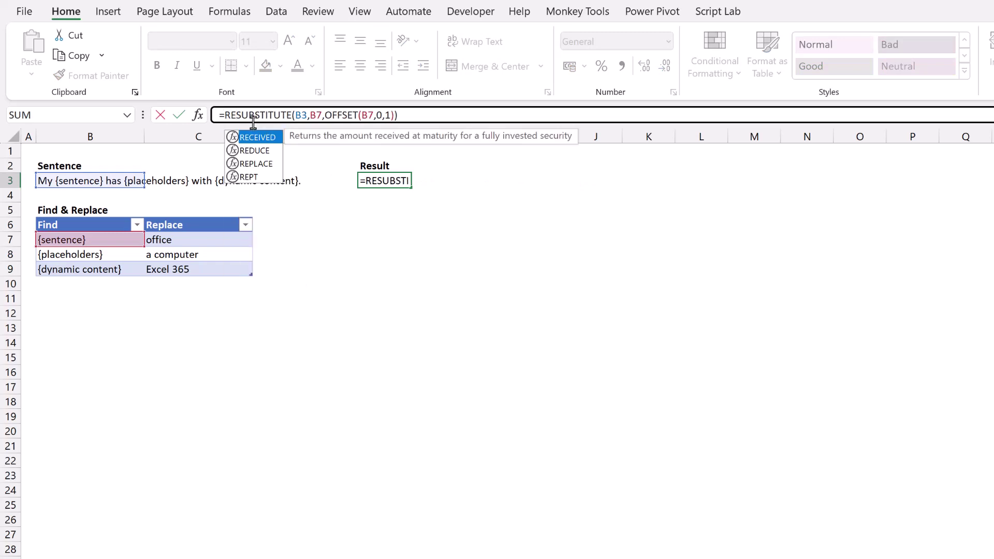
key("Down")
key("Tab")
key("BackSpace")
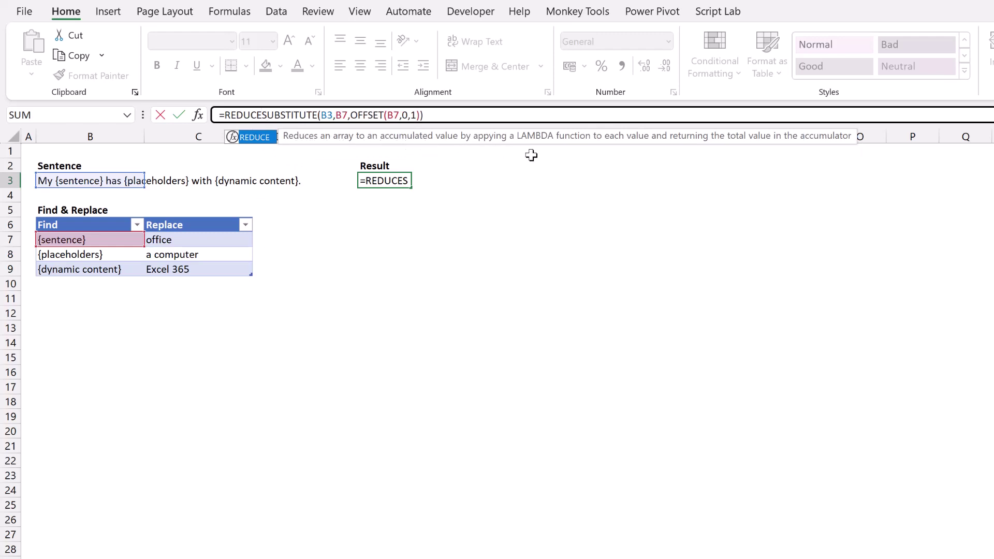
type("(")
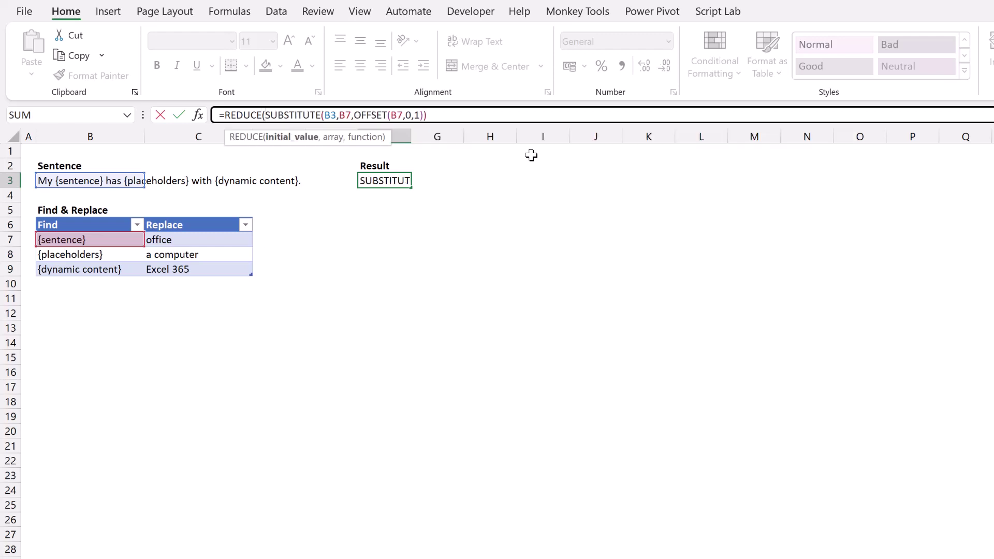
left_click(73, 179)
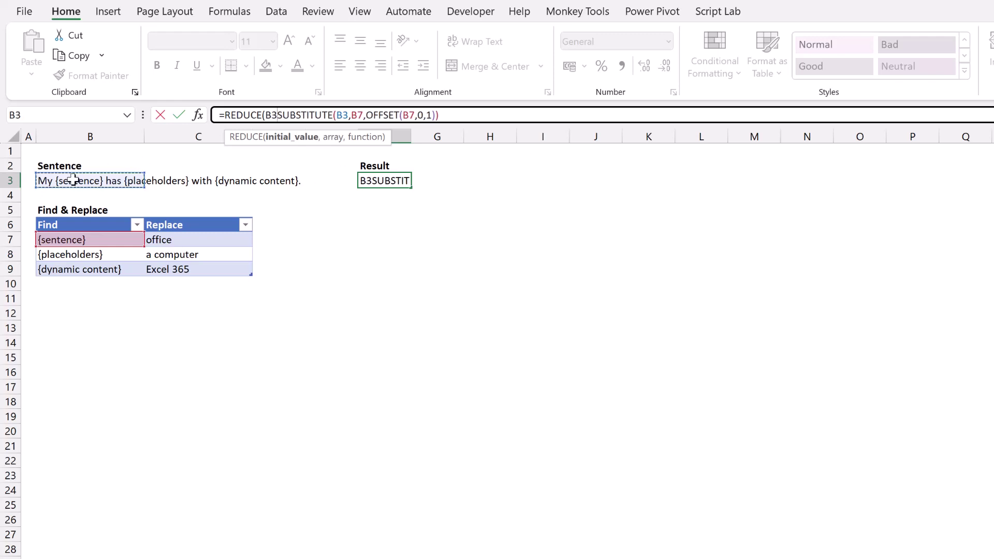
type(",")
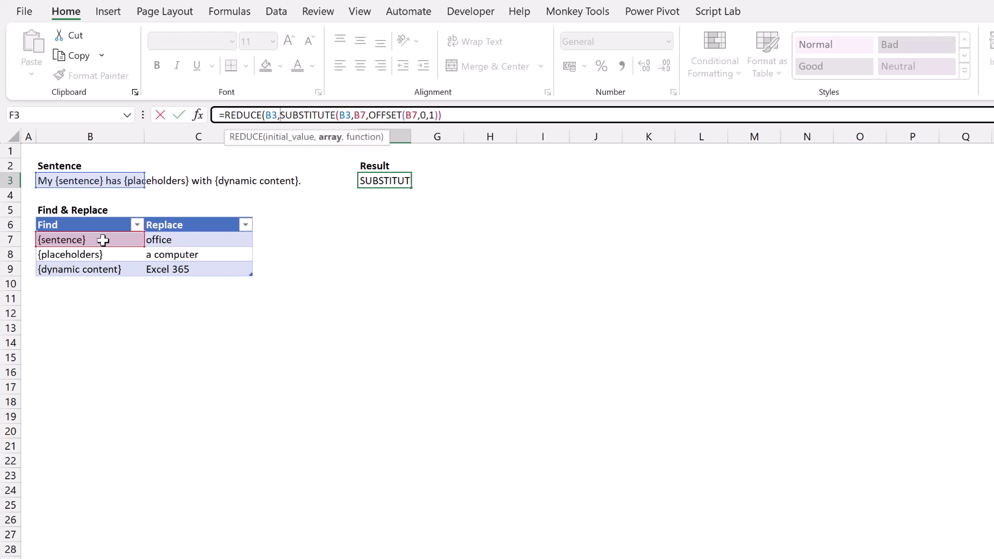
left_click_drag(104, 238, 104, 270)
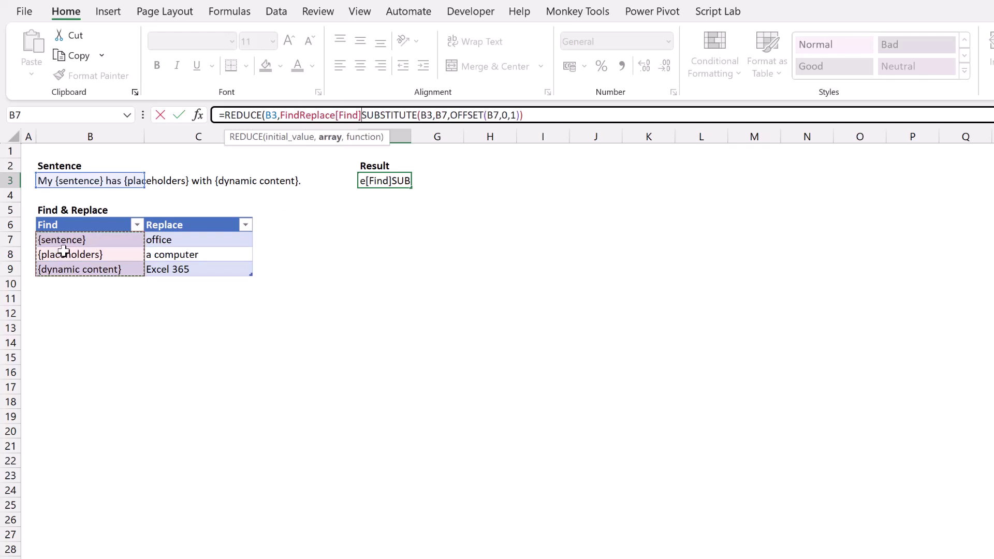
type(",")
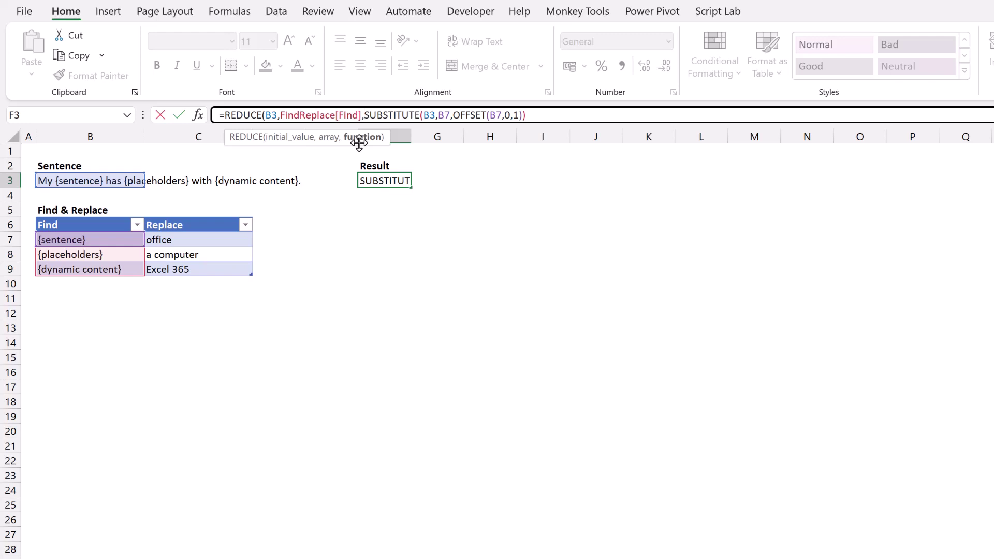
Insert LAMBDA(a,v, before SUBSTITUTE in the F3 formula.
type("L")
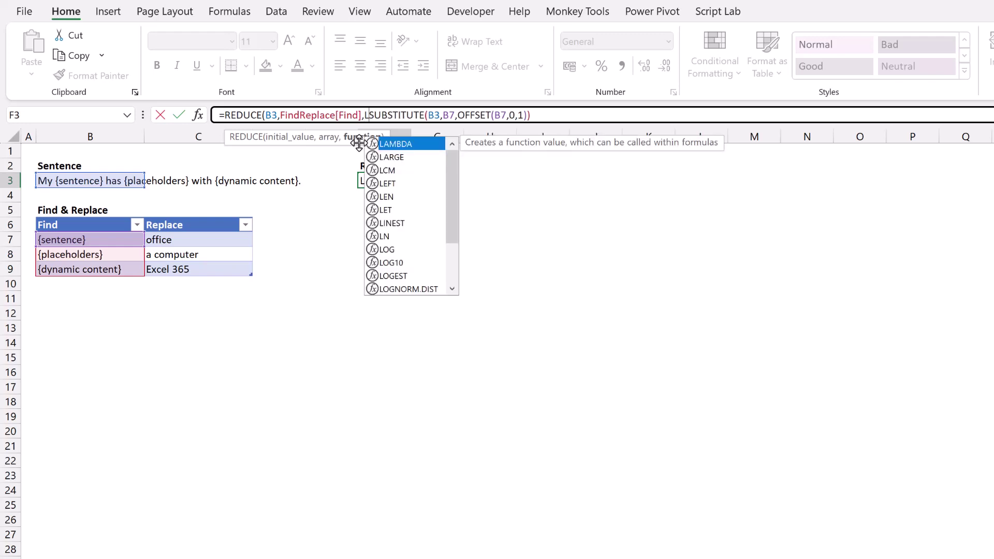
key("Tab")
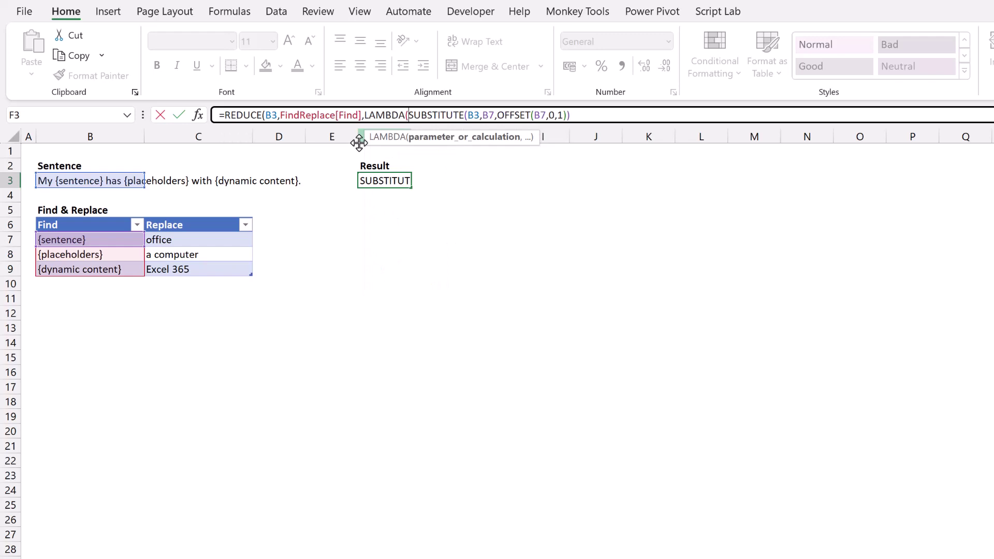
type("a")
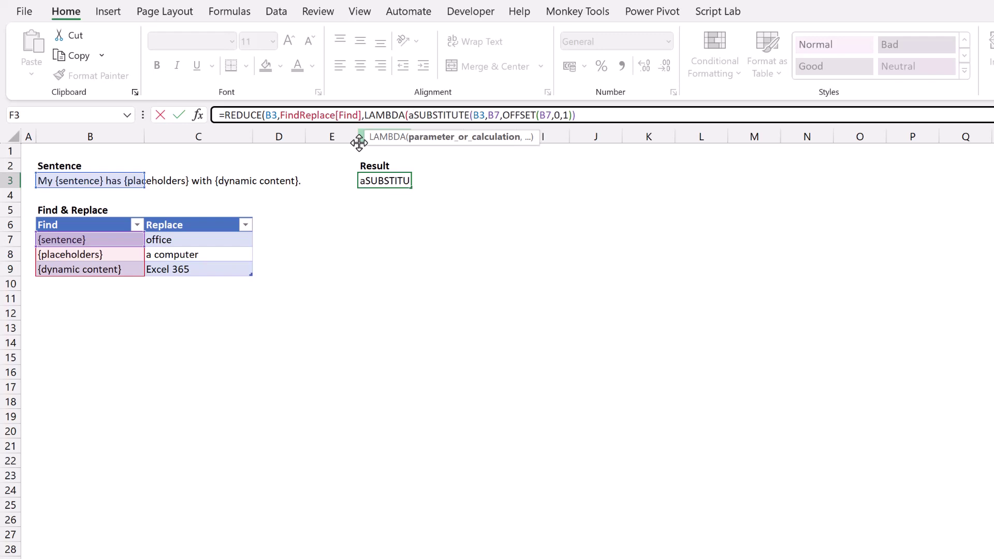
type(",")
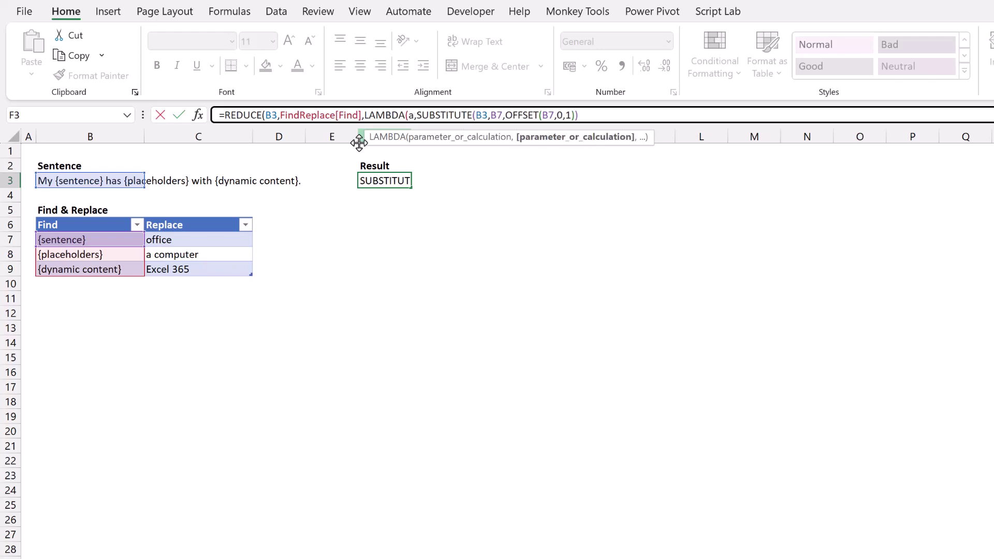
type("v,")
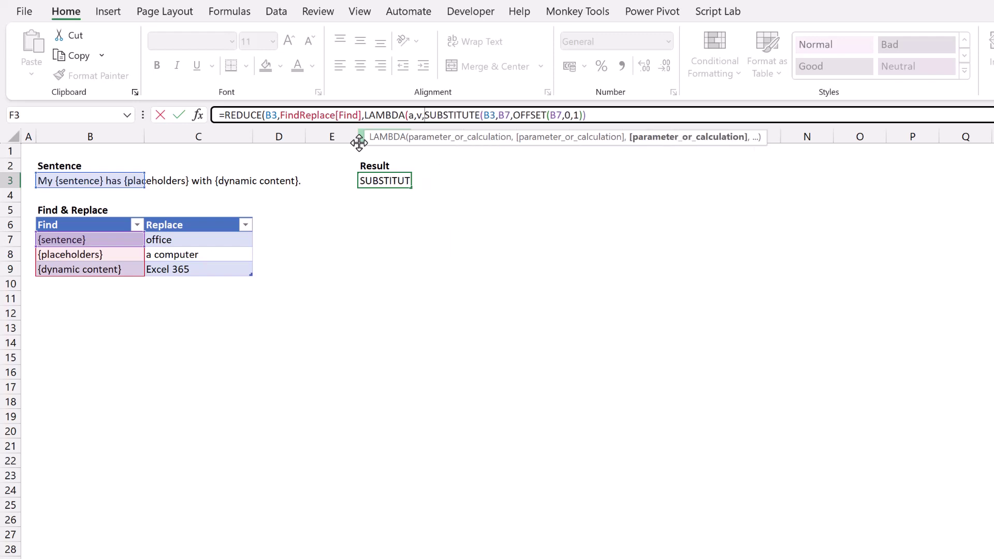
Swap B3 for a and both B7 references for v inside SUBSTITUTE and OFFSET.
left_click(495, 115)
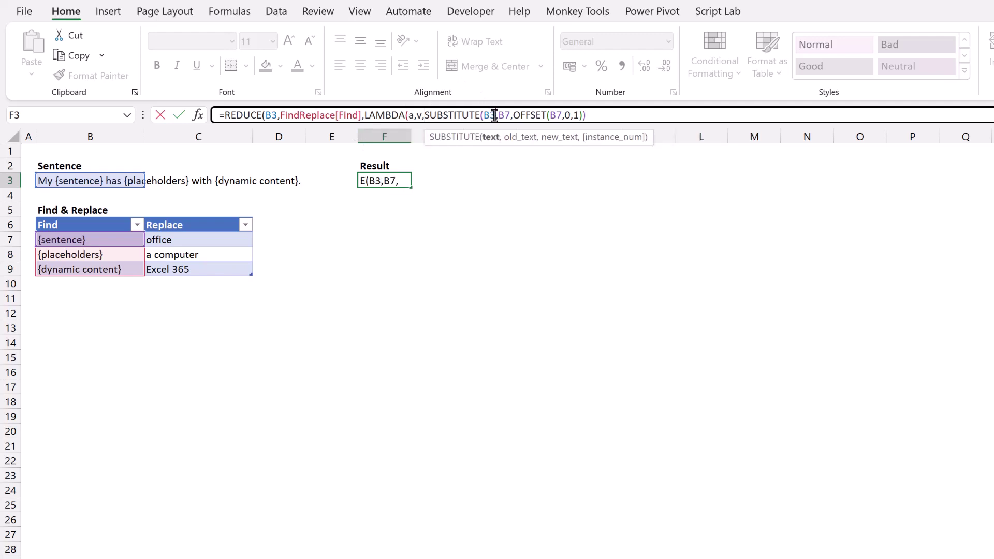
key("BackSpace")
key("BackSpace")
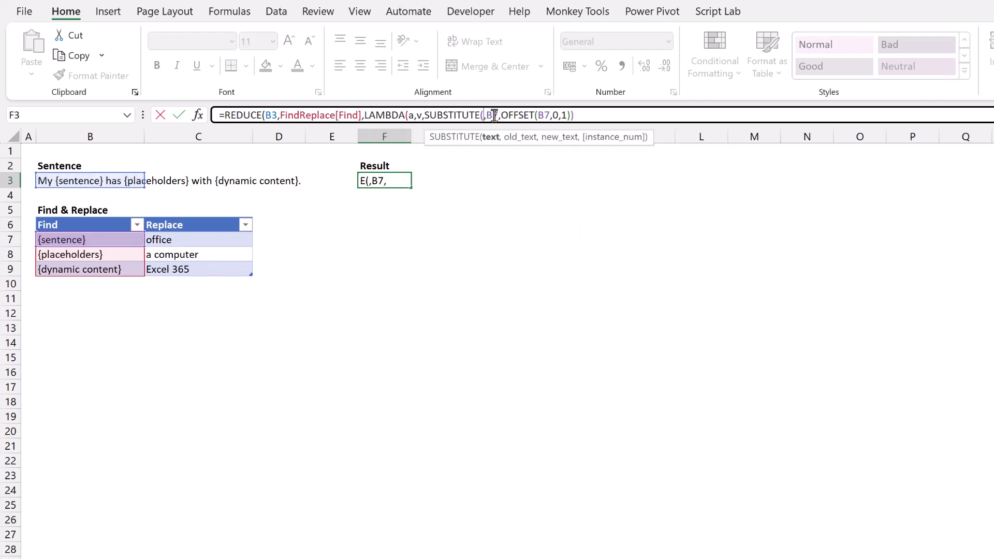
type("a")
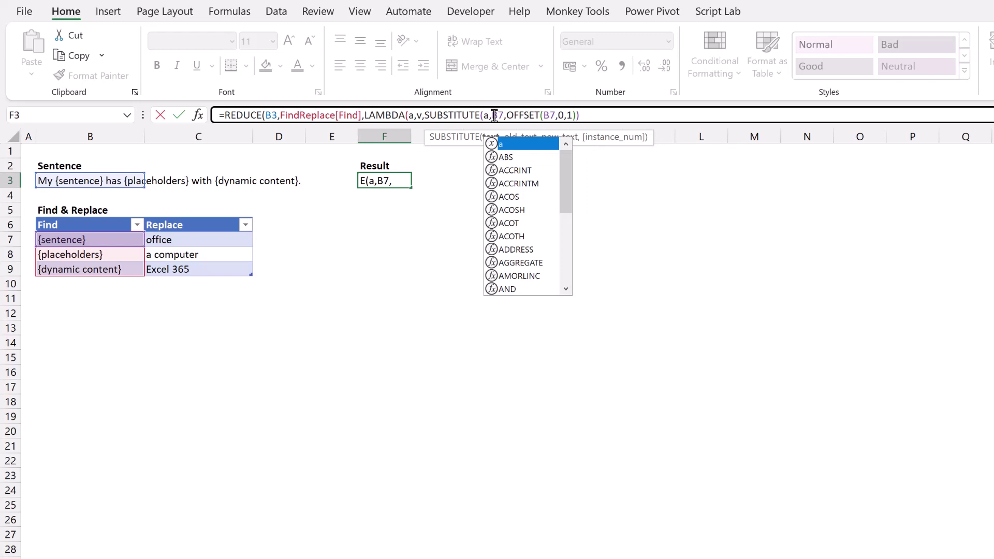
left_click(503, 115)
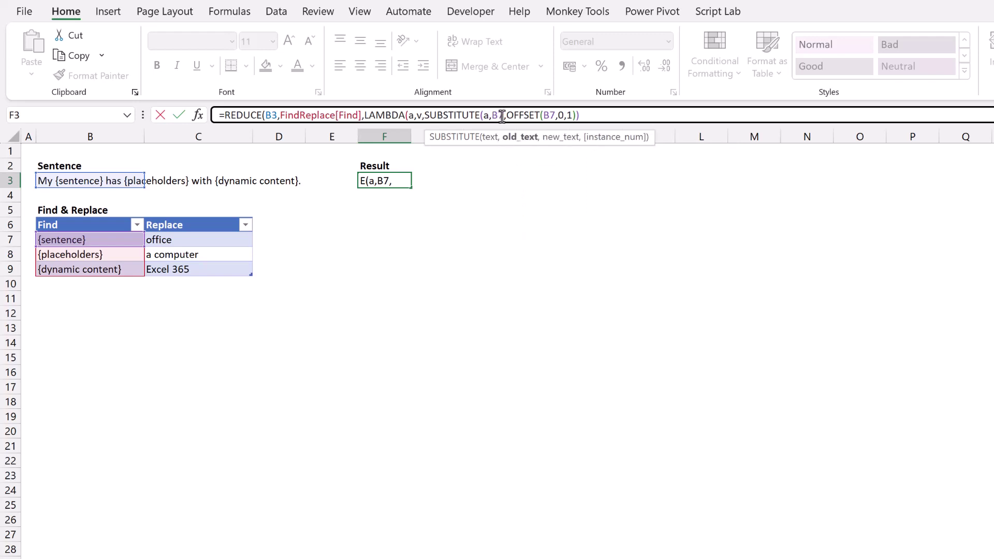
key("BackSpace")
key("BackSpace")
type("v")
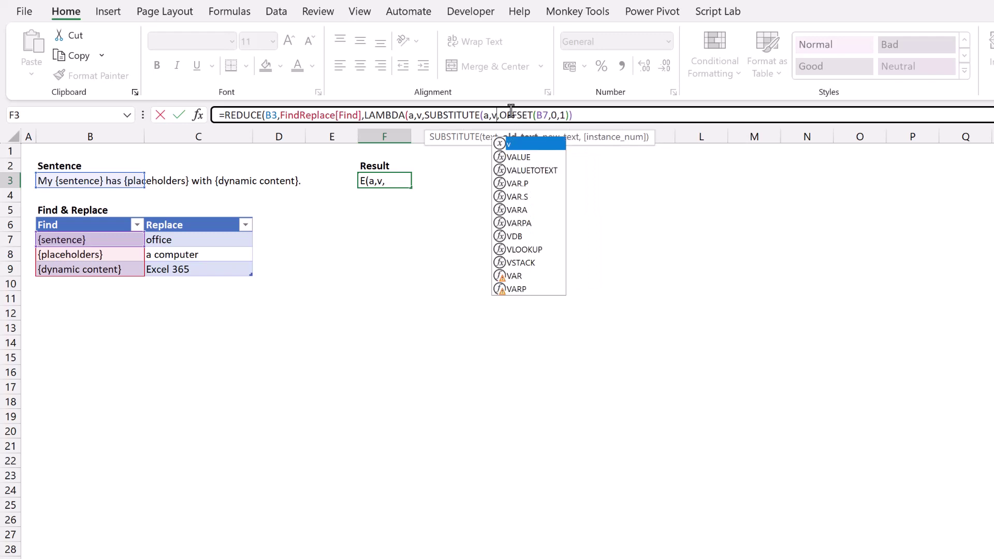
left_click(547, 115)
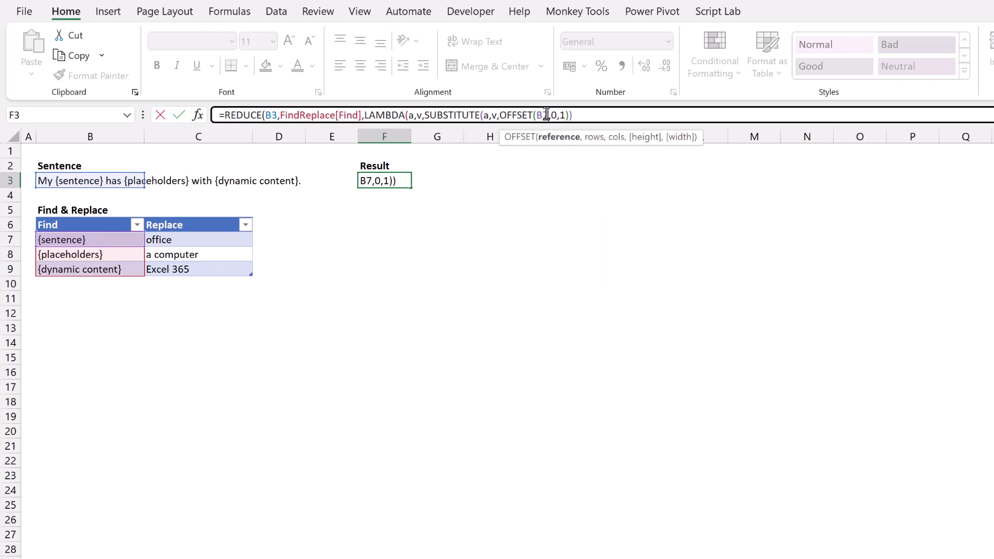
key("BackSpace")
key("BackSpace")
type("v")
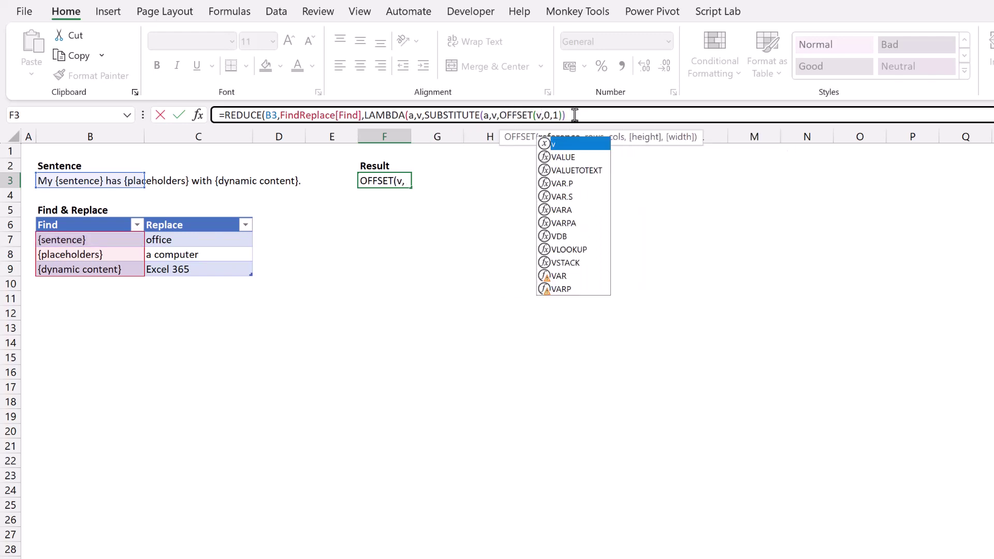
left_click(582, 115)
Add the closing parentheses to finish the REDUCE–LAMBDA formula.
type(")")
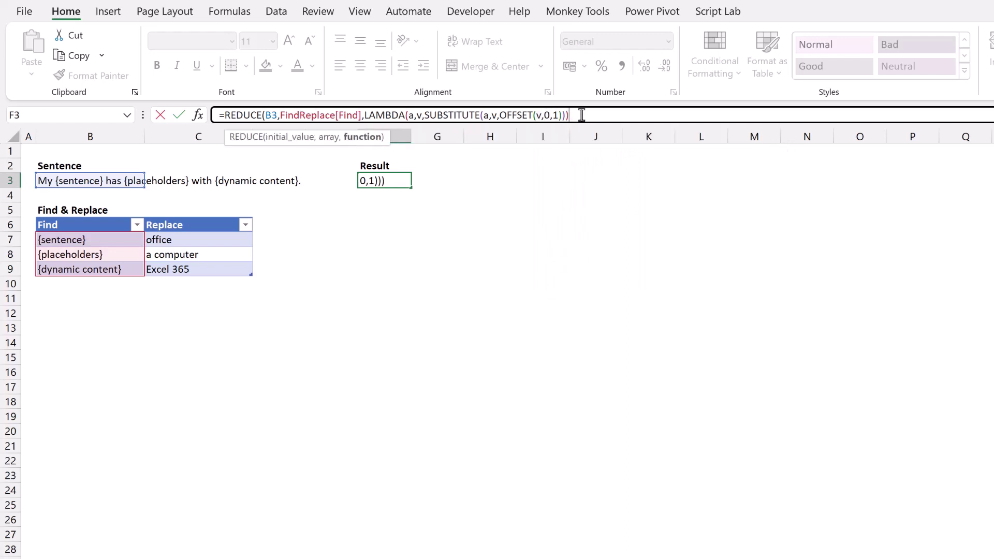
type(")")
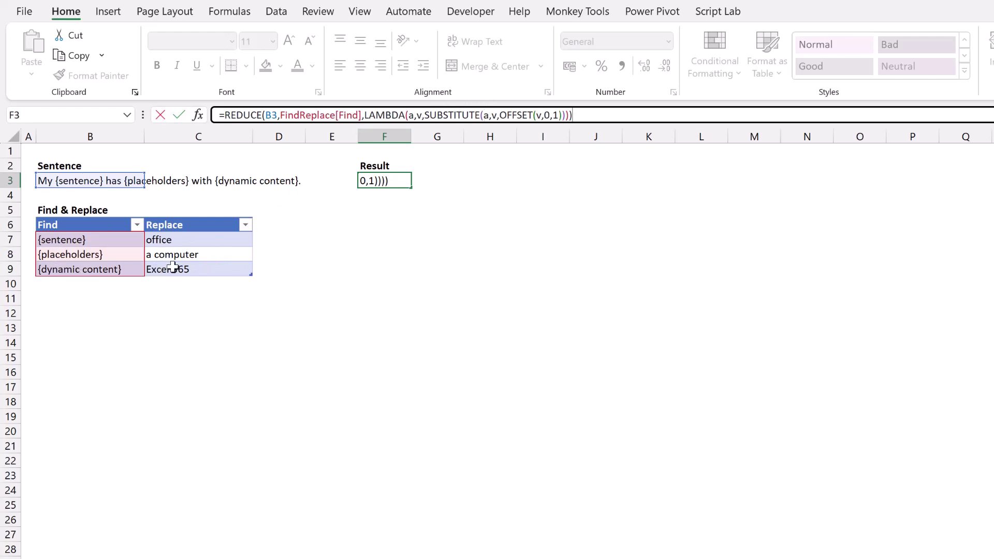
Commit the REDUCE formula in F3 and reselect F3 to view it.
key("Return")
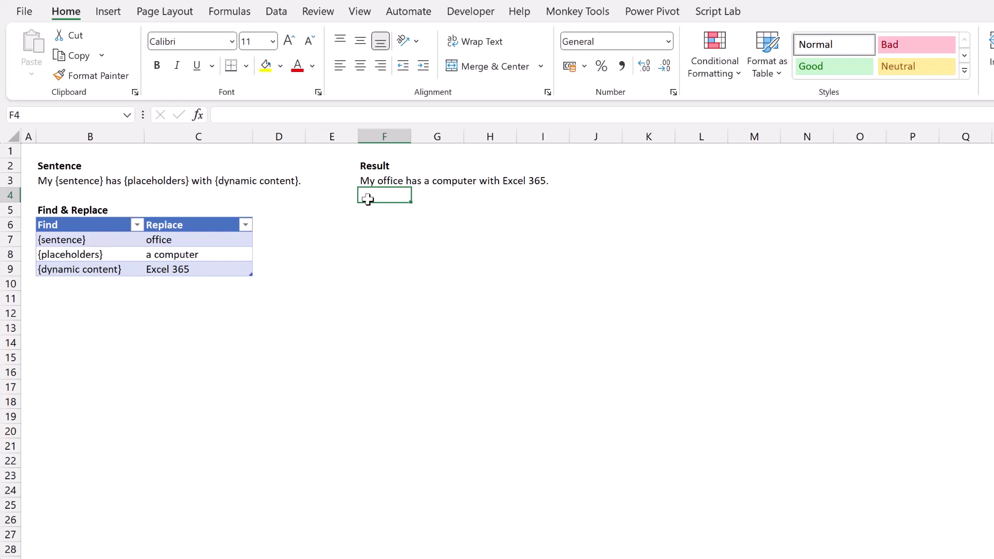
left_click(385, 181)
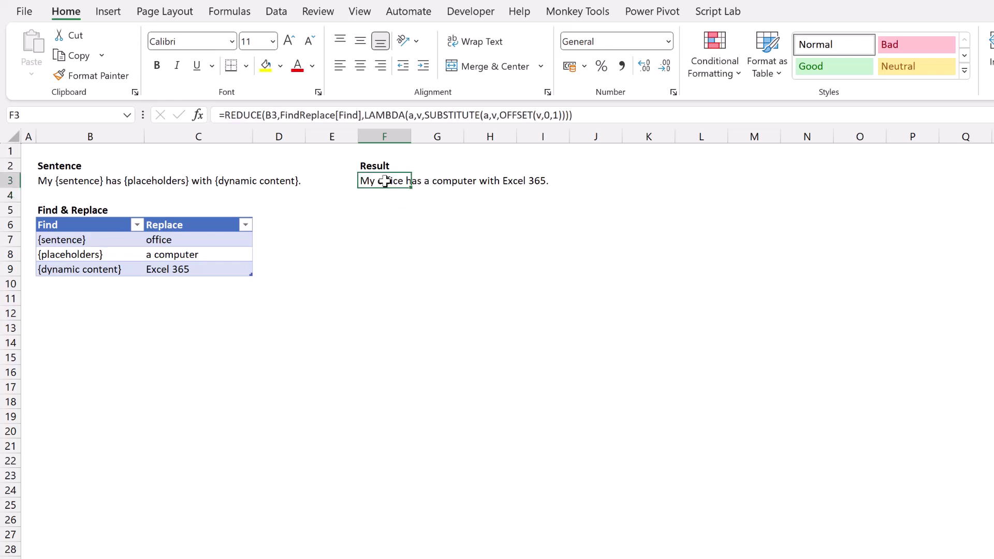
left_click_drag(576, 115, 213, 113)
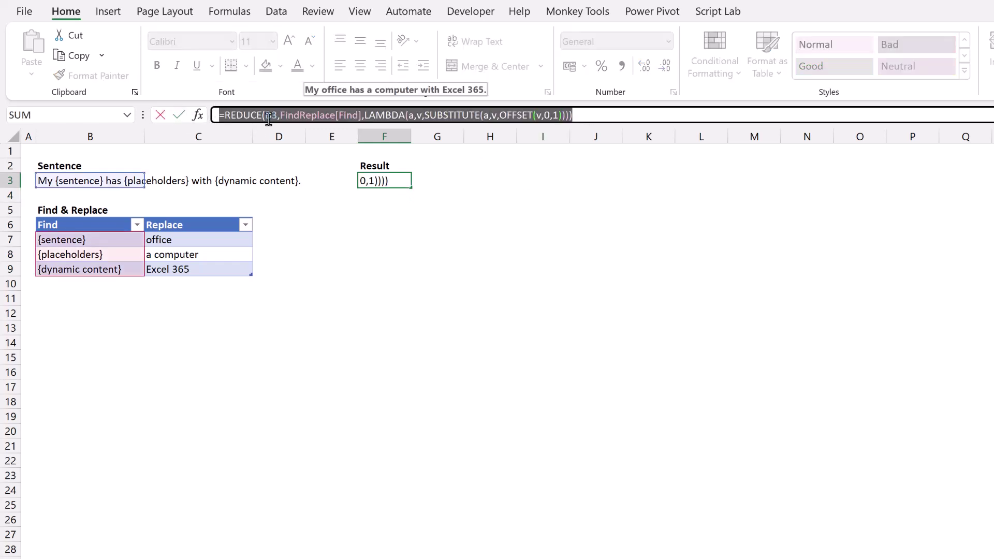
double_click(270, 116)
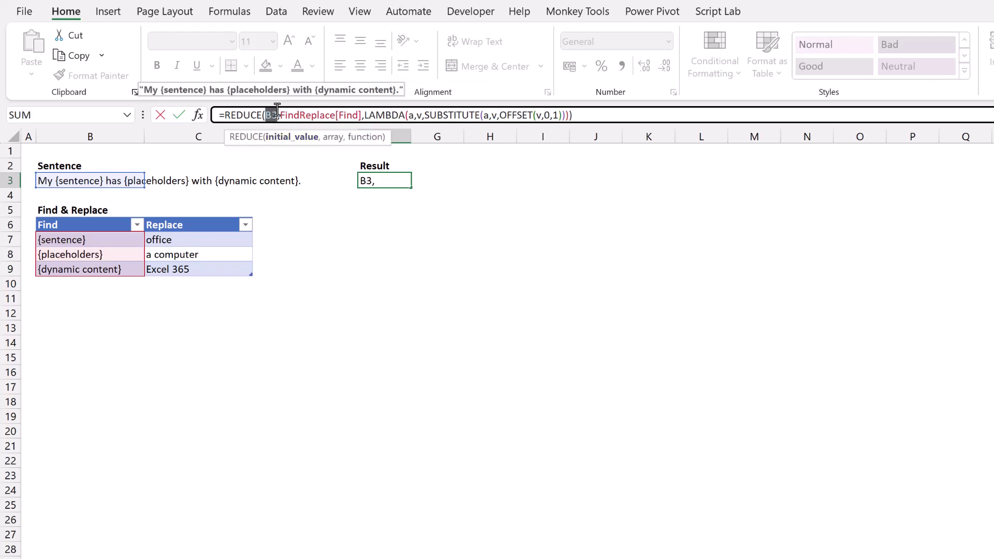
left_click_drag(280, 114, 342, 115)
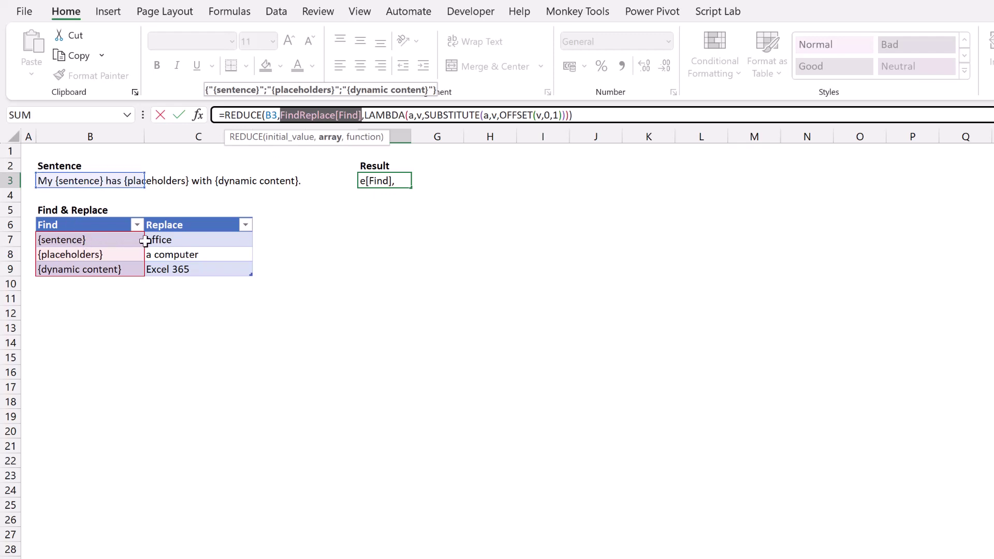
key("Return")
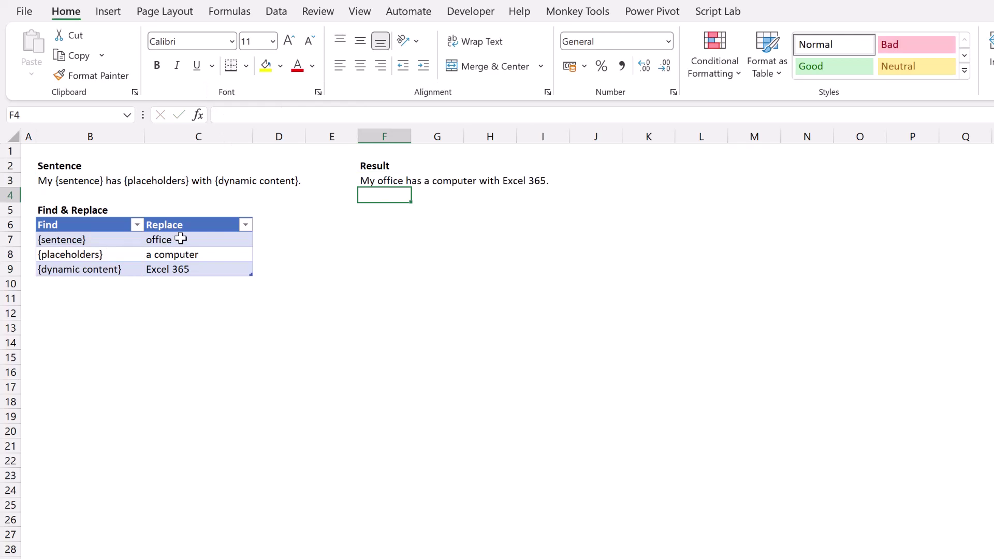